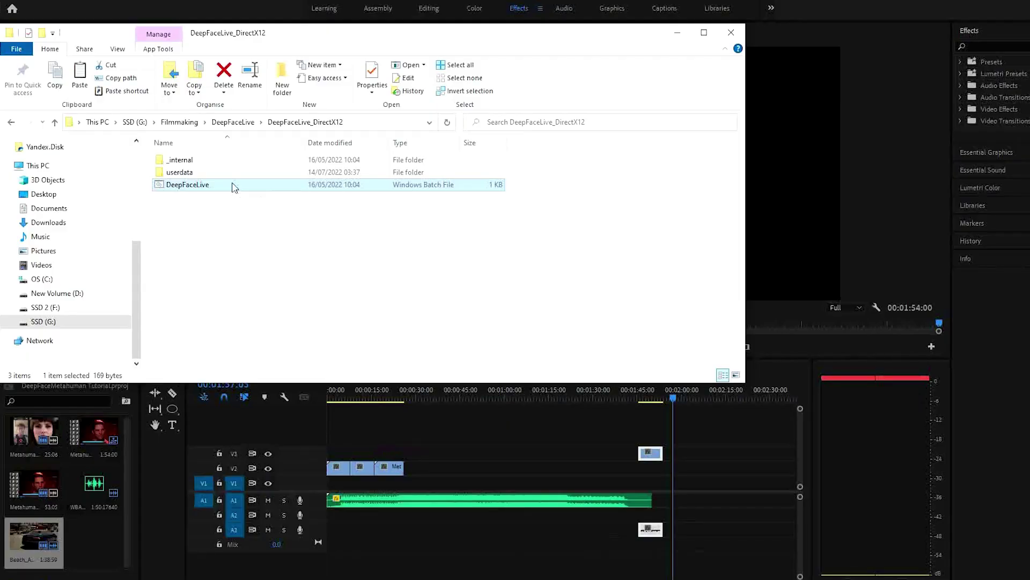
Step: Launch DeepFaceLive from its batch file and load AudiScene.mp4 as the File source video
{"action": "double_click", "coordinate": [234, 186]}
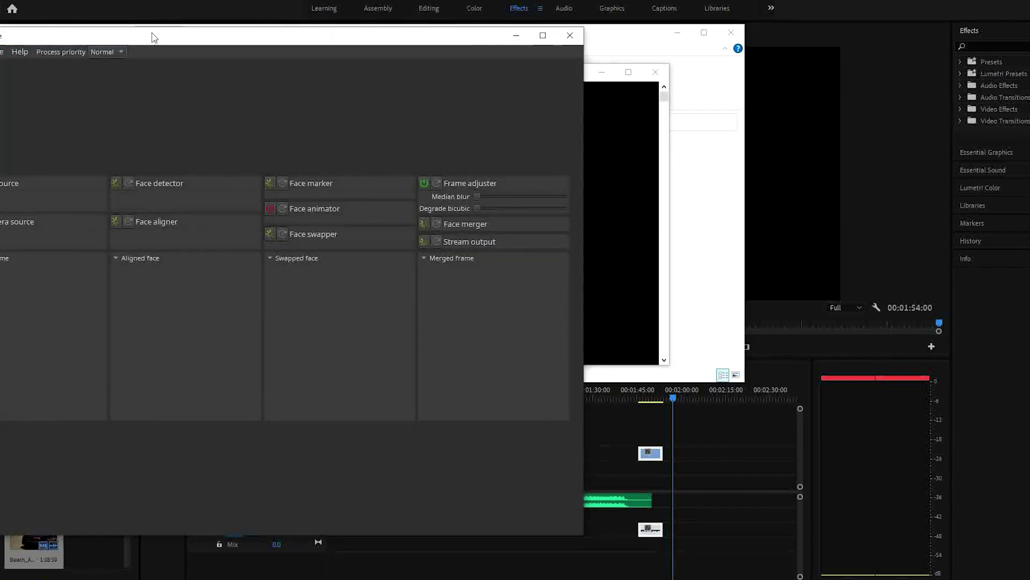
{"action": "left_click_drag", "start_coordinate": [154, 37], "coordinate": [367, 56]}
{"action": "left_click", "coordinate": [279, 116]}
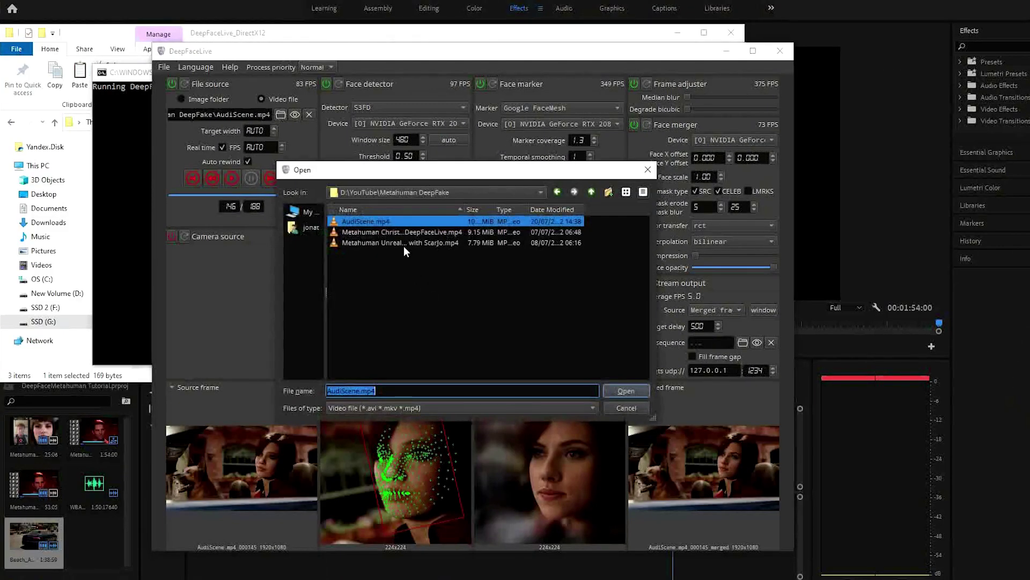
{"action": "double_click", "coordinate": [398, 220]}
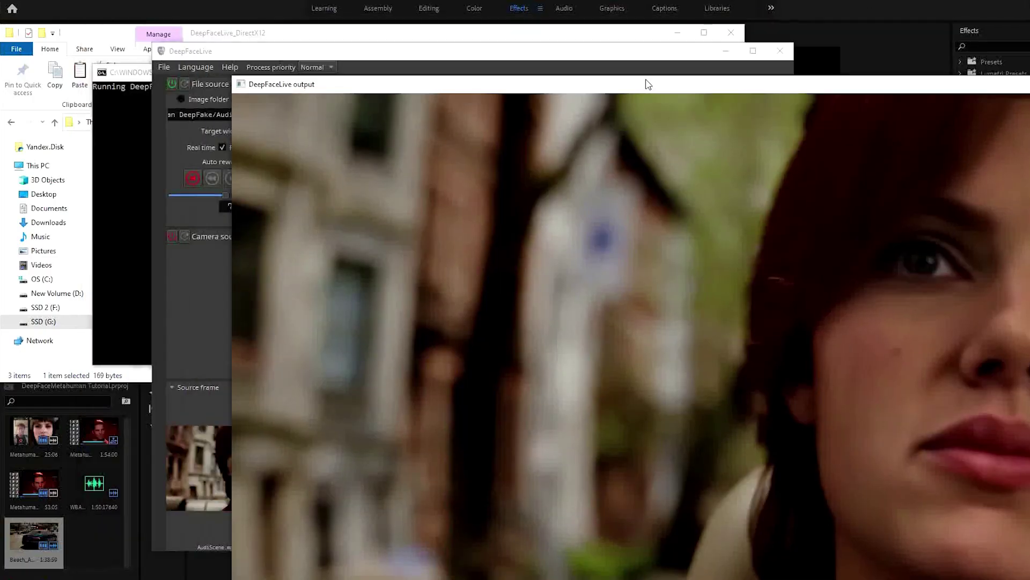
Step: Choose the Tim Chrys model in Face swapper and move the output preview window aside
{"action": "left_click", "coordinate": [512, 60]}
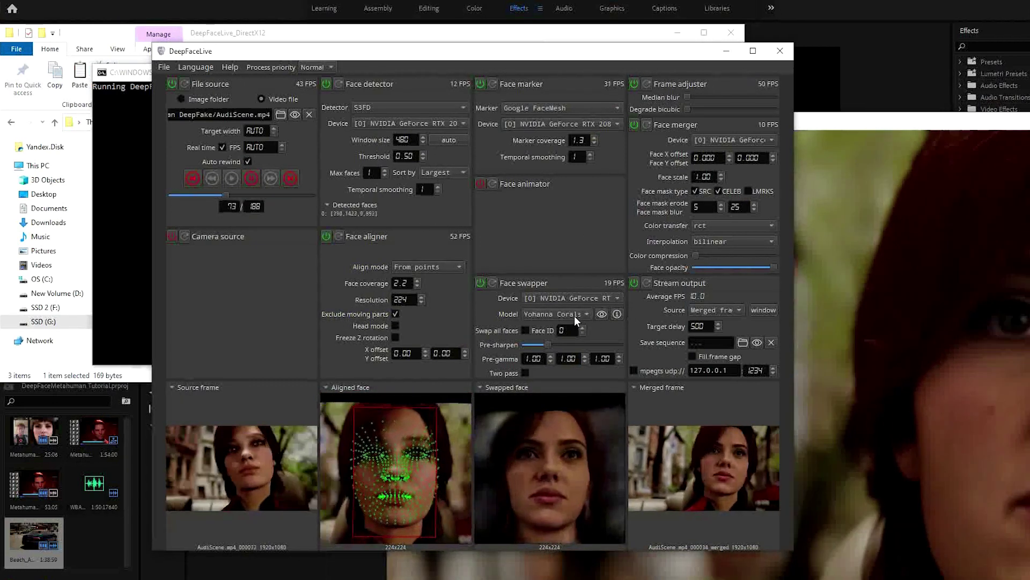
{"action": "left_click", "coordinate": [574, 316]}
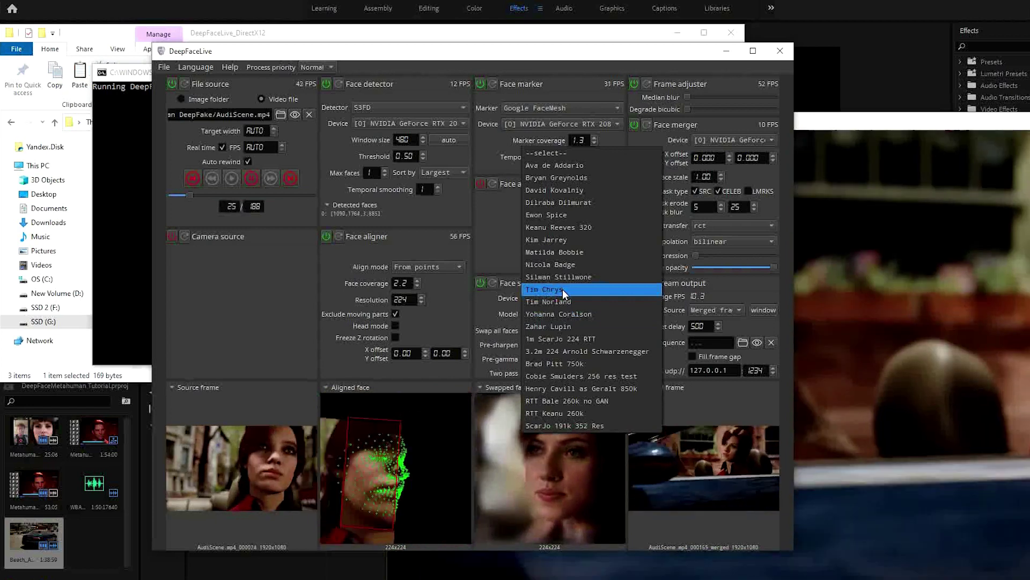
{"action": "left_click", "coordinate": [562, 289]}
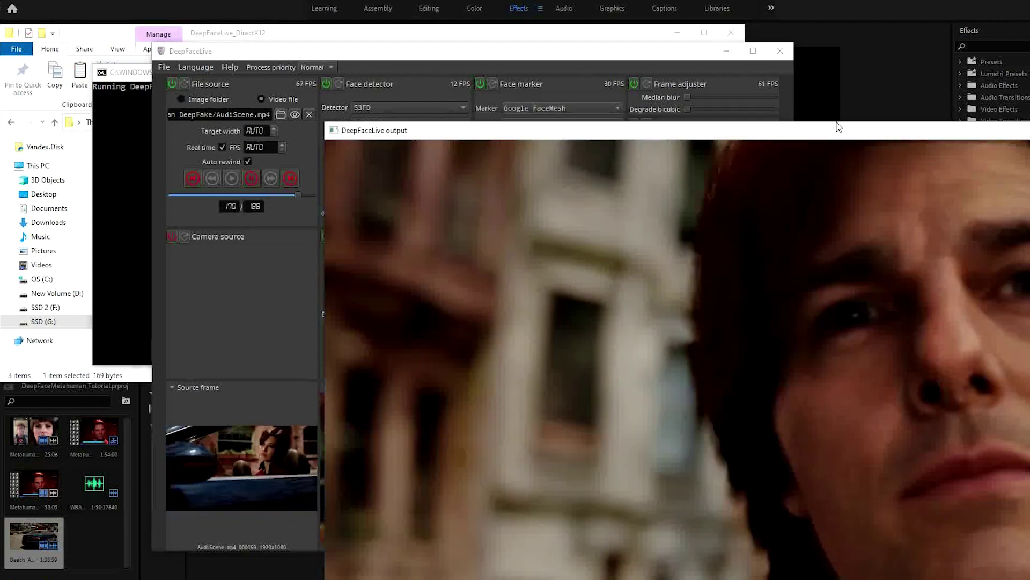
{"action": "left_click_drag", "start_coordinate": [835, 127], "coordinate": [520, 10]}
{"action": "key", "text": "alt+Tab"}
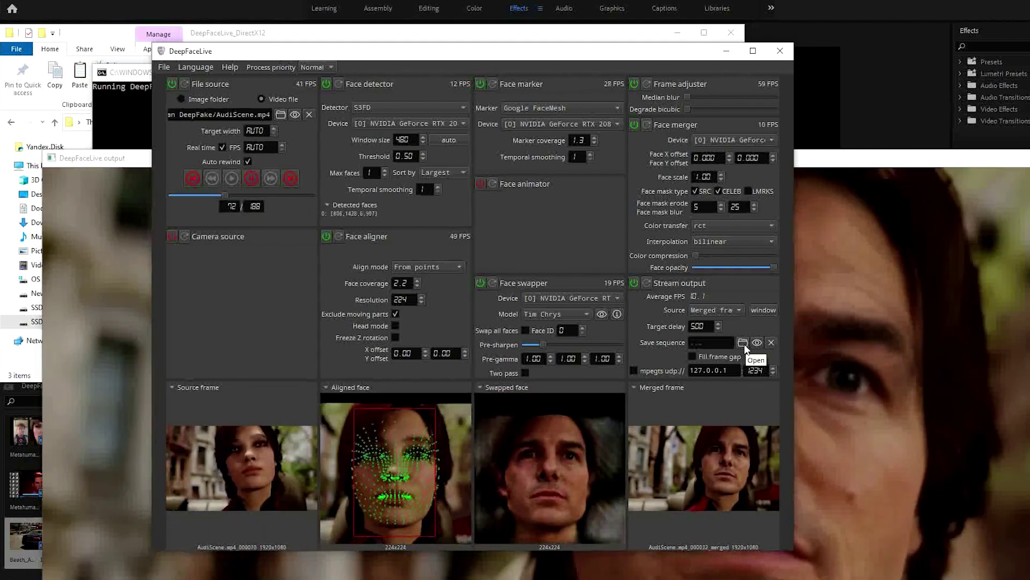
Step: Create a new Tests folder inside userdata and choose it as the sequence save folder
{"action": "left_click", "coordinate": [743, 344]}
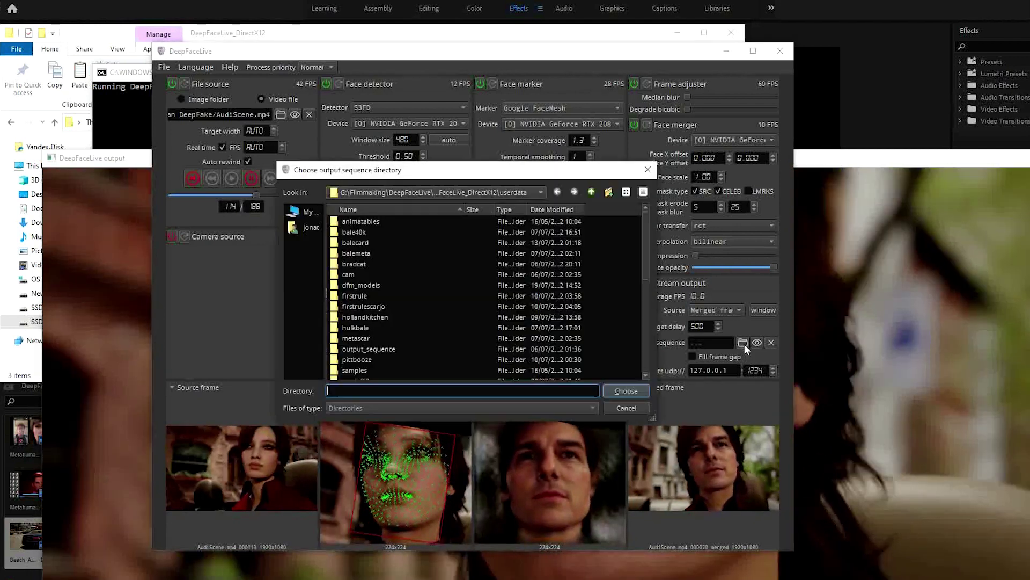
{"action": "scroll", "coordinate": [623, 318], "scroll_direction": "down", "scroll_amount": 1}
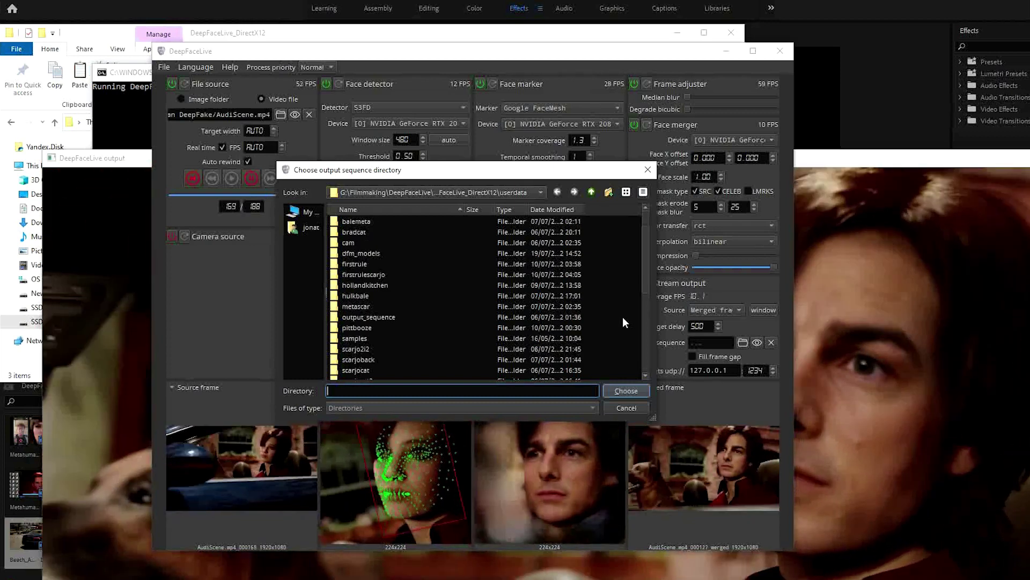
{"action": "right_click", "coordinate": [628, 318]}
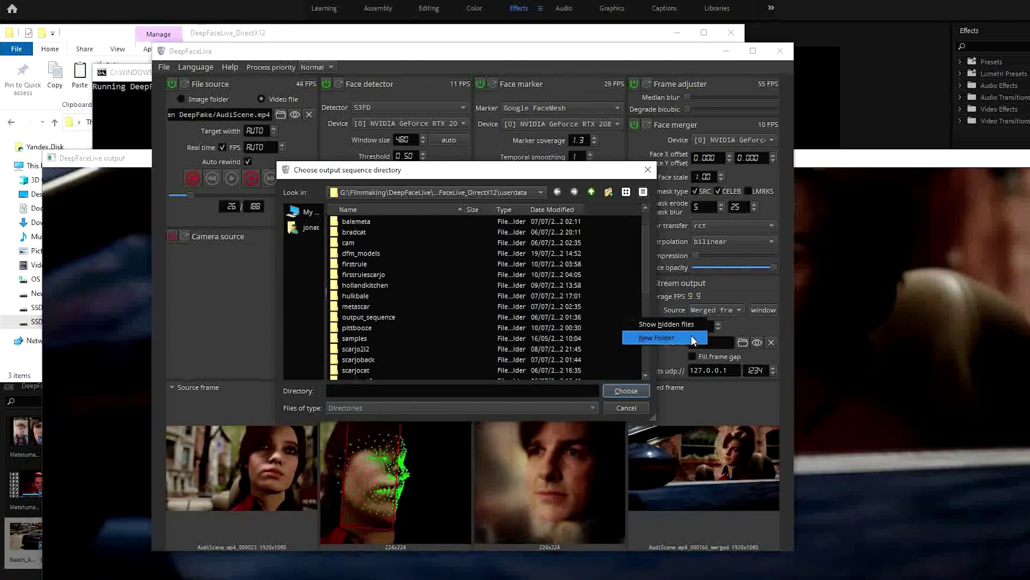
{"action": "left_click", "coordinate": [691, 337]}
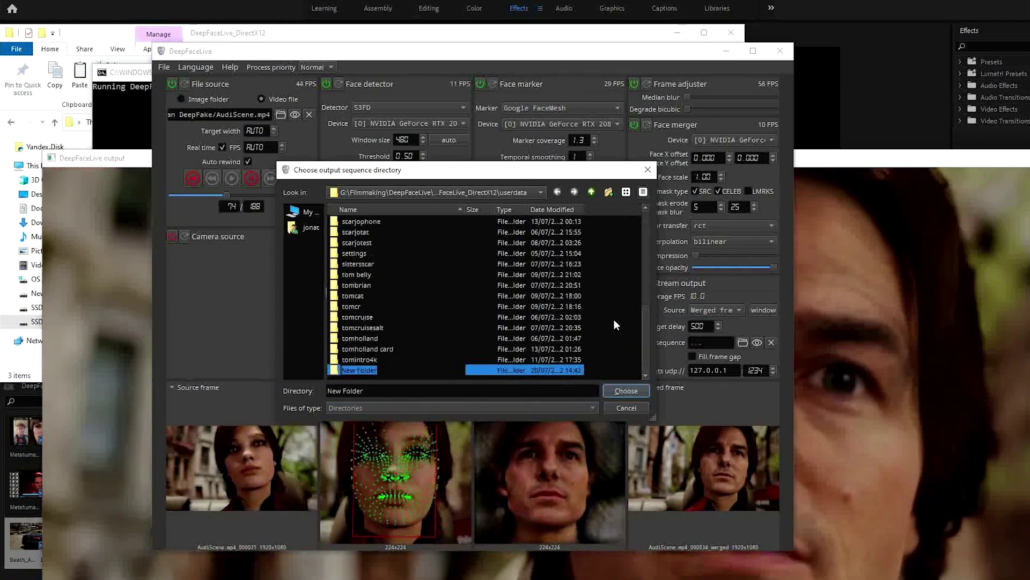
{"action": "type", "text": "Tests"}
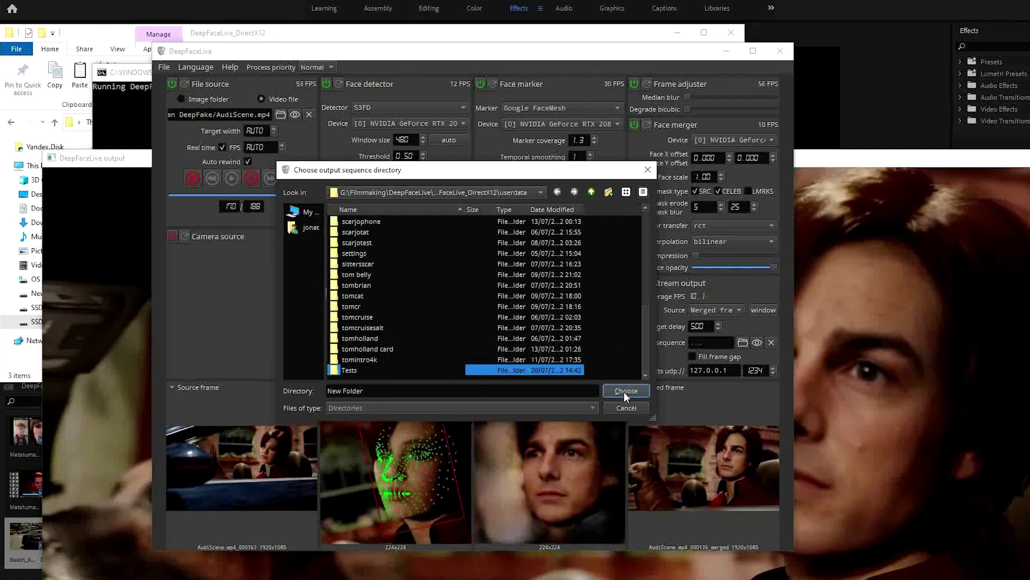
{"action": "left_click", "coordinate": [624, 391]}
{"action": "left_click", "coordinate": [623, 391]}
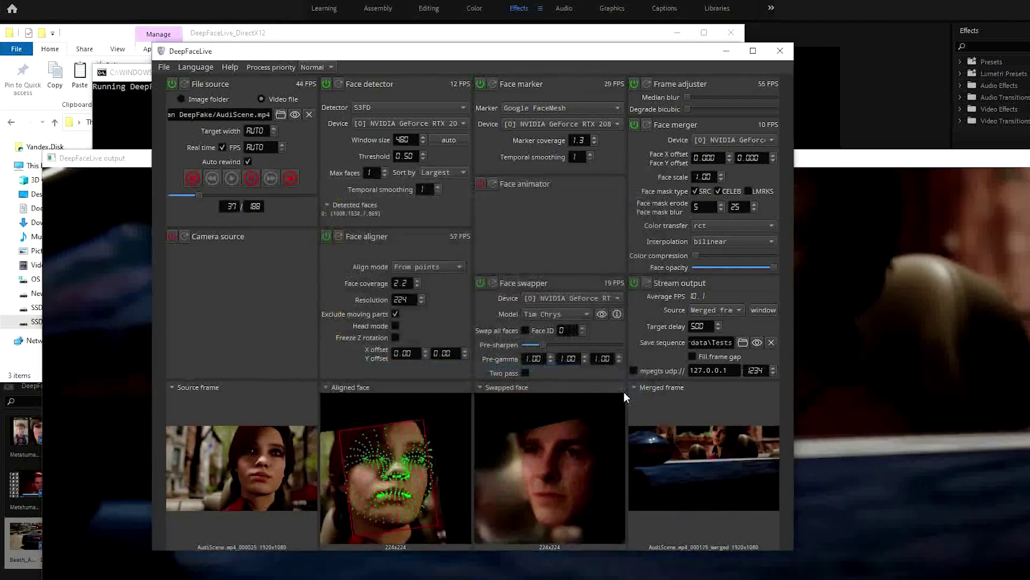
Step: Open userdata in File Explorer and view the saved JPG frames inside the Tests folder
{"action": "left_click", "coordinate": [757, 342]}
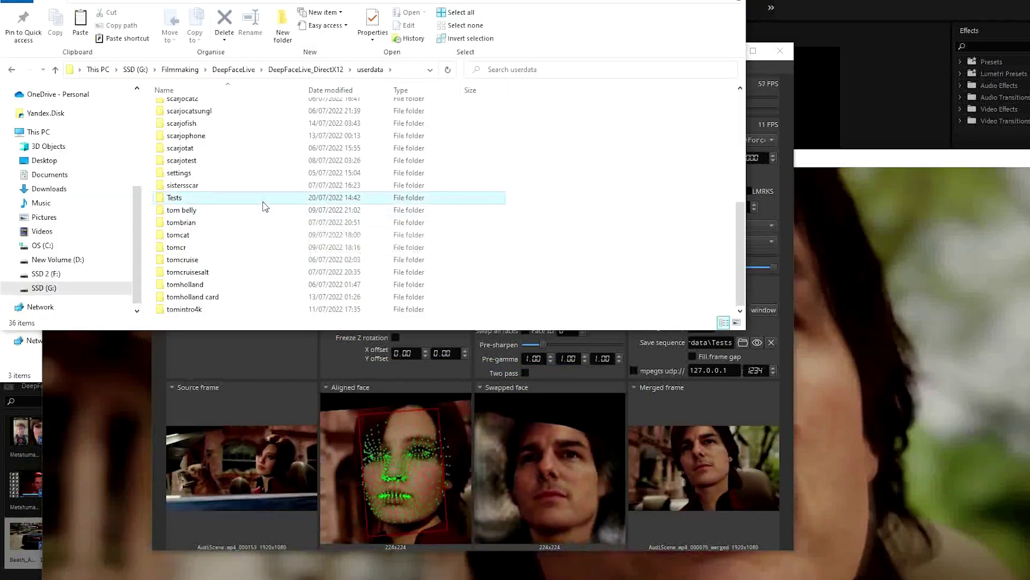
{"action": "double_click", "coordinate": [265, 204]}
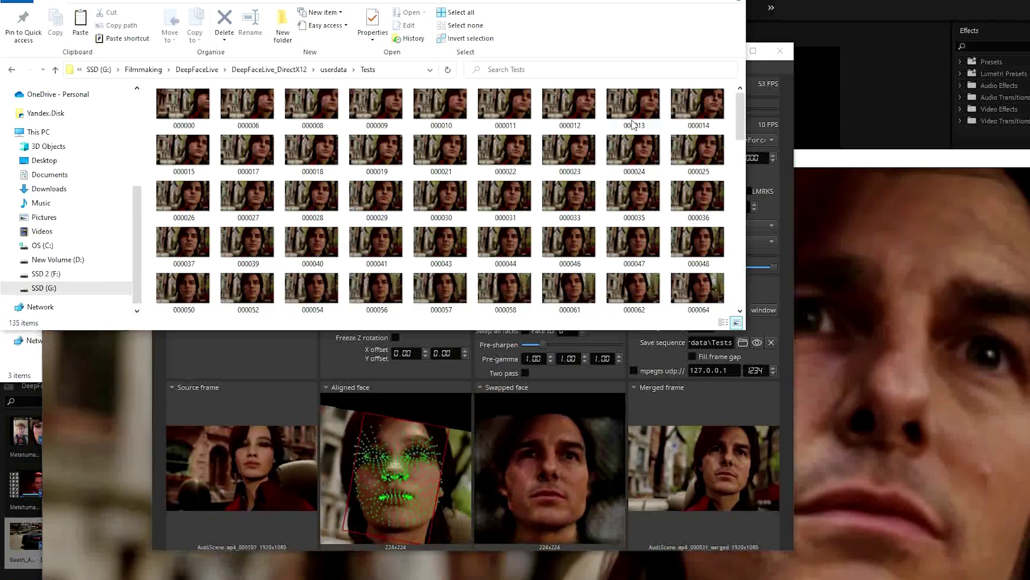
{"action": "left_click", "coordinate": [792, 79]}
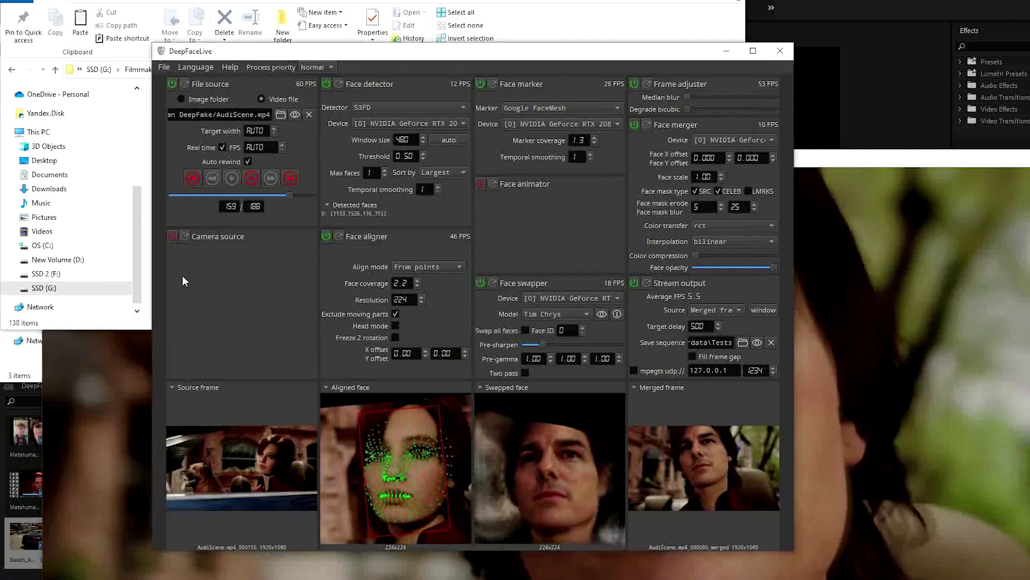
{"action": "scroll", "coordinate": [256, 211], "scroll_direction": "down", "scroll_amount": 10}
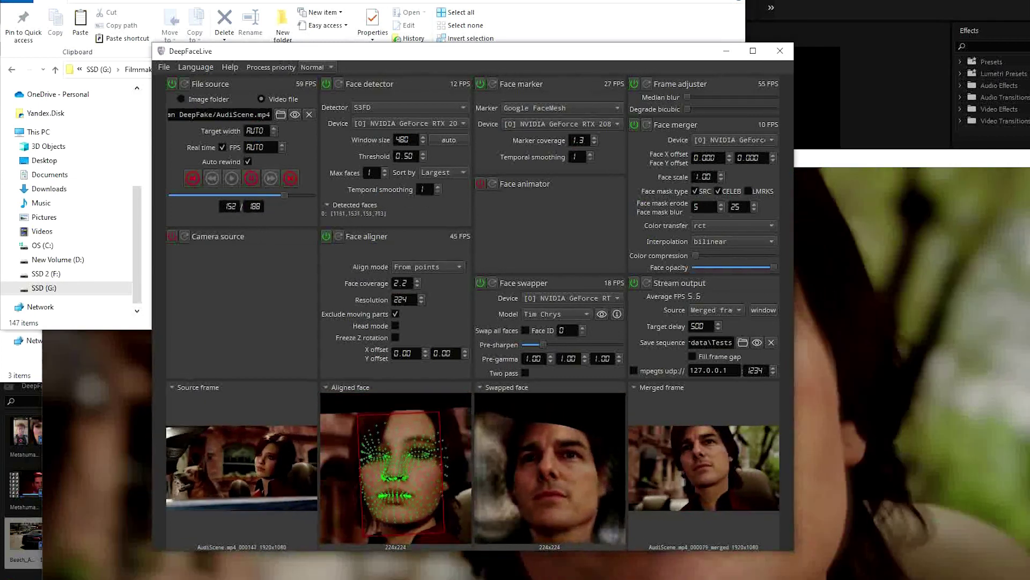
{"action": "left_click", "coordinate": [309, 38]}
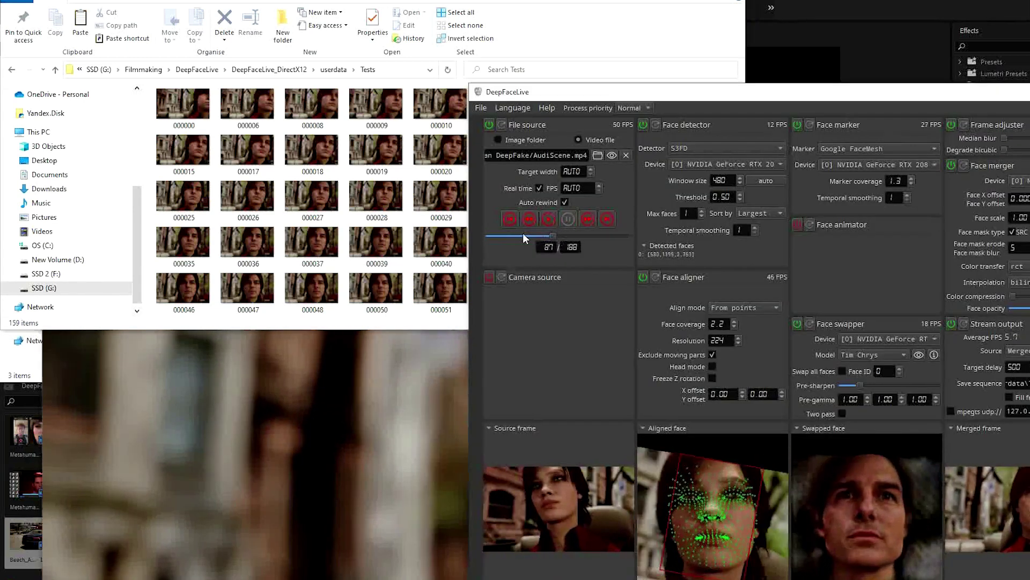
Step: Rewind the source clip to frame 1, step forward four frames, then open the Tests folder
{"action": "left_click_drag", "start_coordinate": [523, 233], "coordinate": [476, 230]}
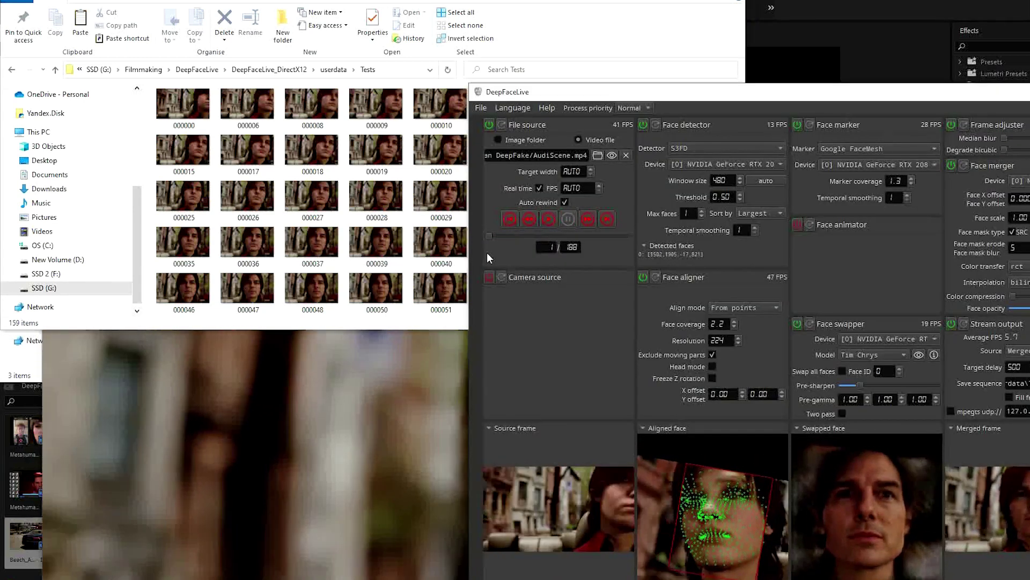
{"action": "left_click", "coordinate": [585, 220]}
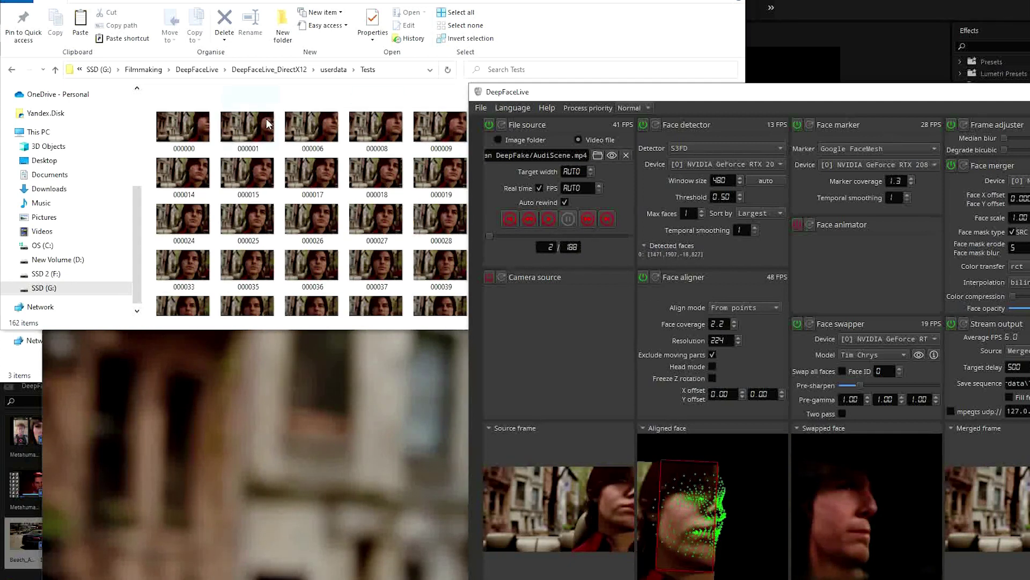
{"action": "left_click", "coordinate": [585, 221]}
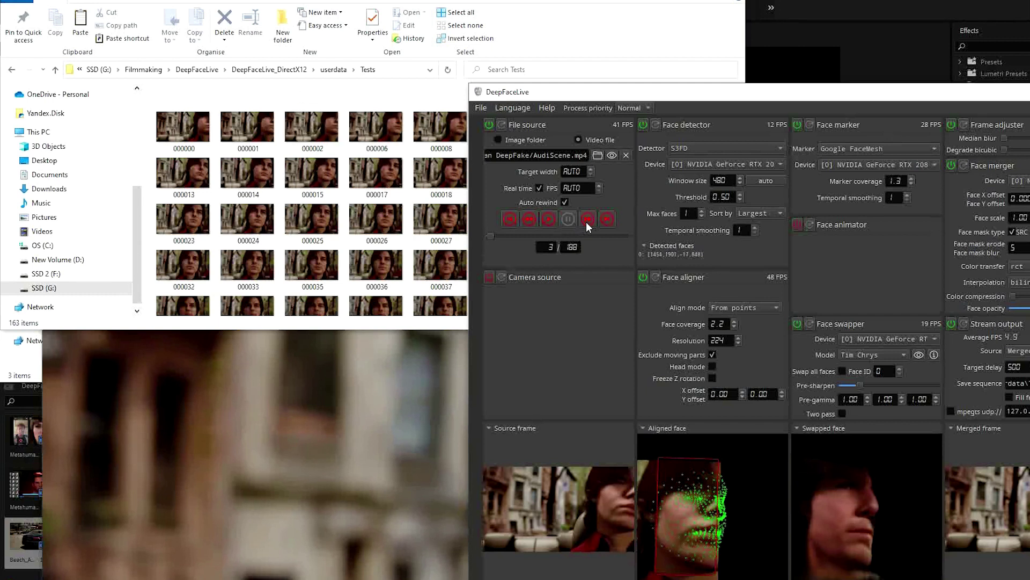
{"action": "left_click", "coordinate": [586, 221]}
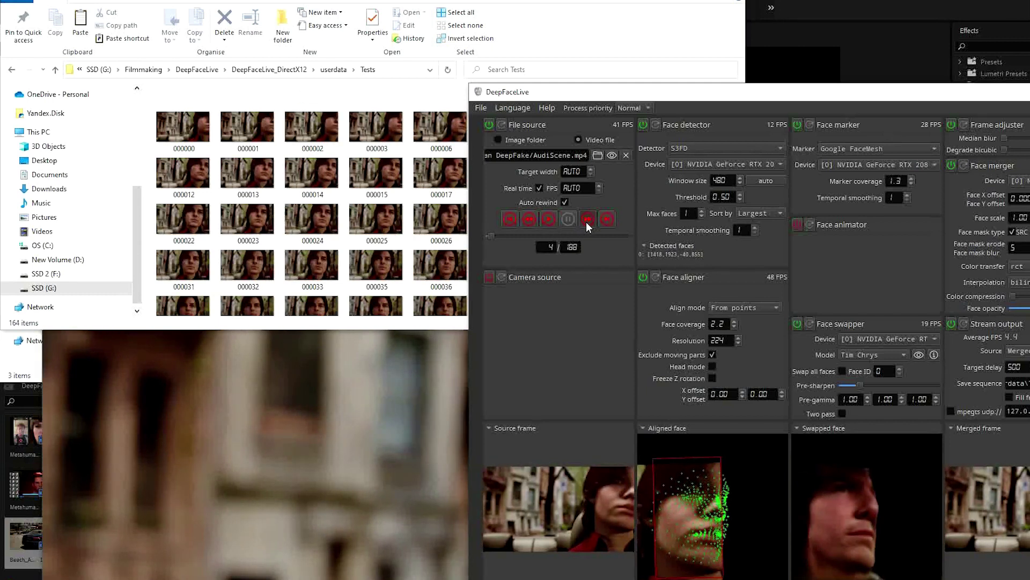
{"action": "left_click", "coordinate": [587, 219]}
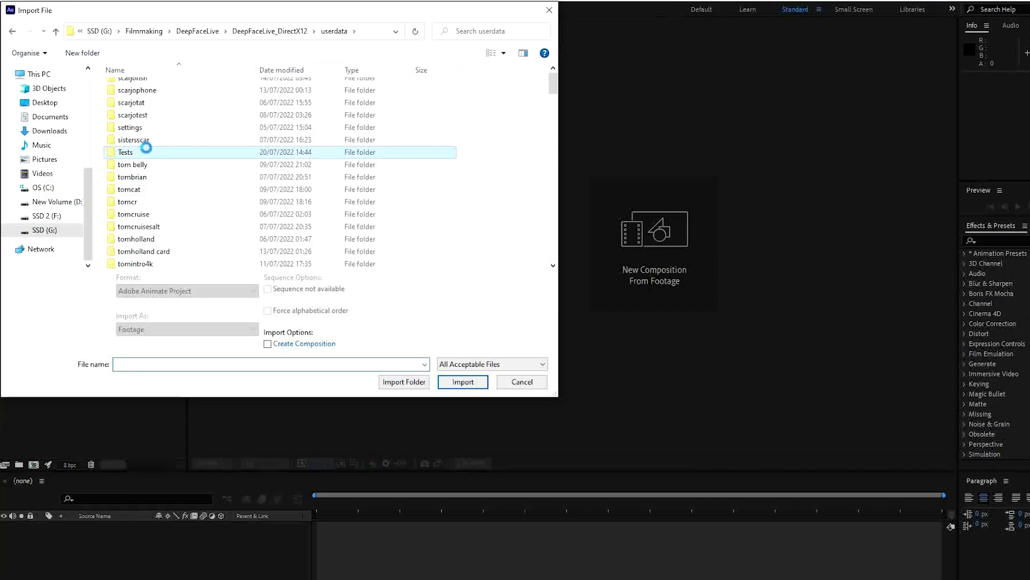
{"action": "double_click", "coordinate": [207, 143]}
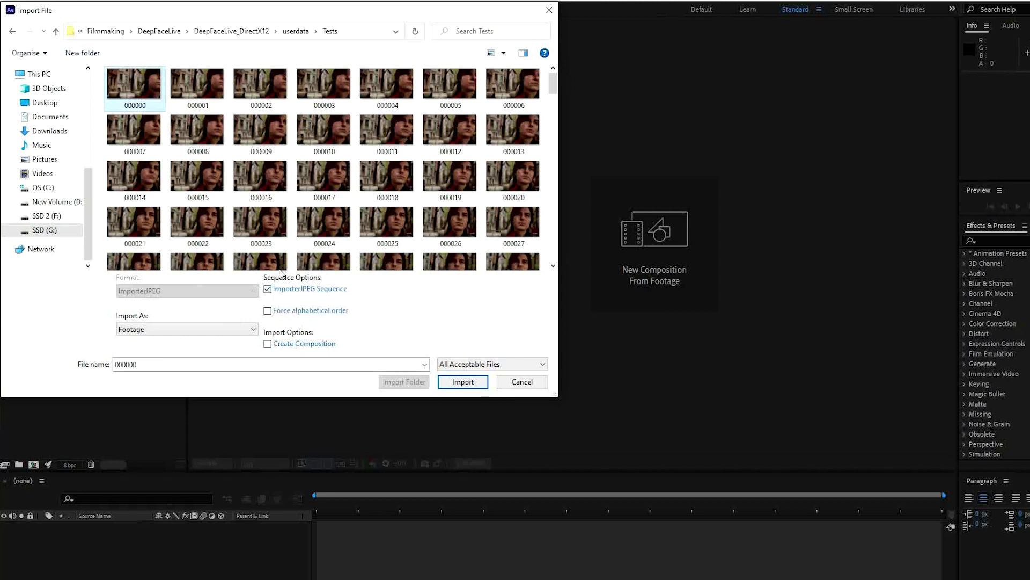
Step: Import the Tests frames as a JPEG sequence, then pause DeepFaceLive's source at frame 97
{"action": "left_click", "coordinate": [466, 390]}
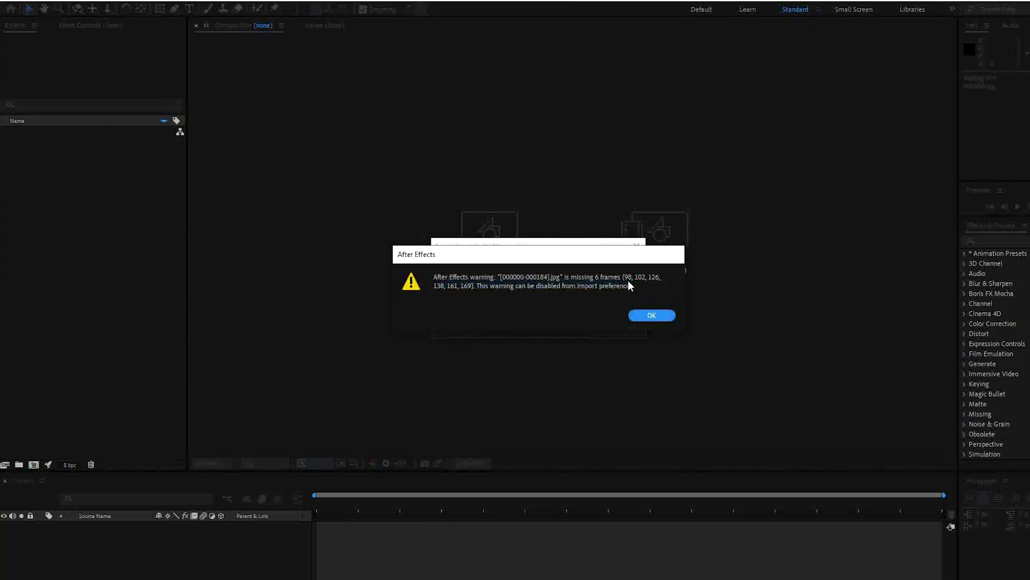
{"action": "key", "text": "alt+Tab"}
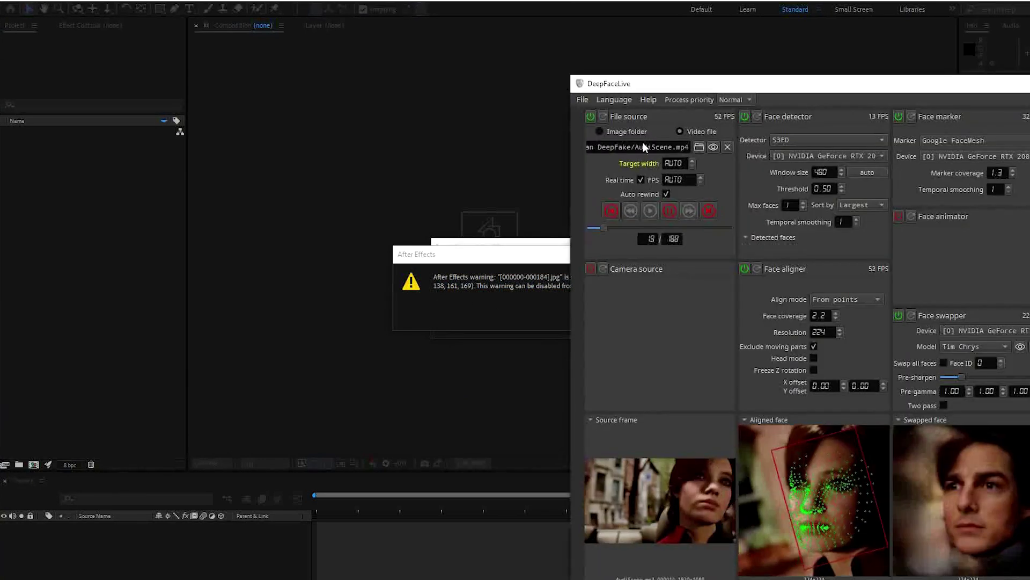
{"action": "left_click_drag", "start_coordinate": [692, 85], "coordinate": [770, 95]}
{"action": "left_click", "coordinate": [749, 219]}
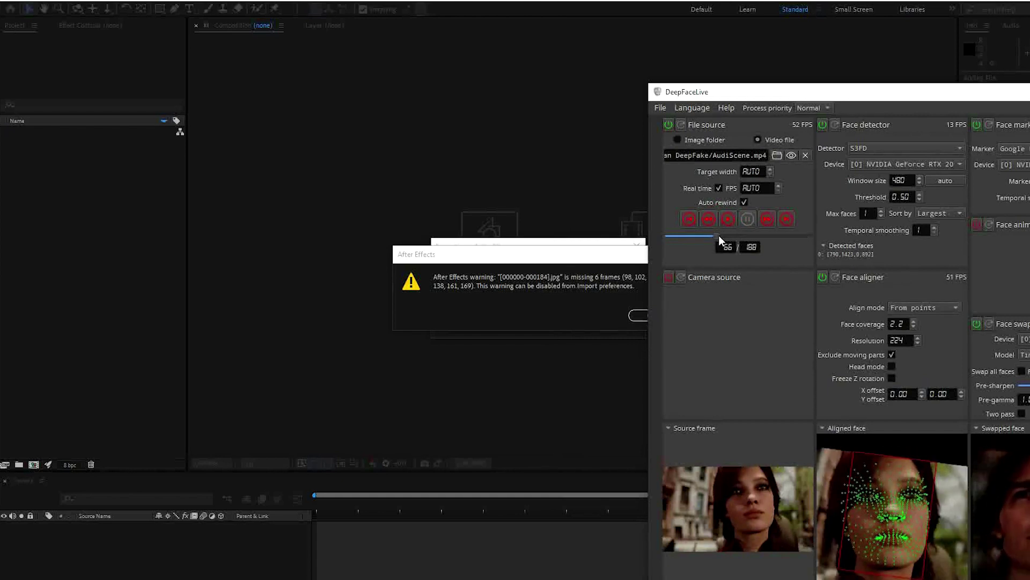
{"action": "left_click_drag", "start_coordinate": [719, 235], "coordinate": [740, 235]}
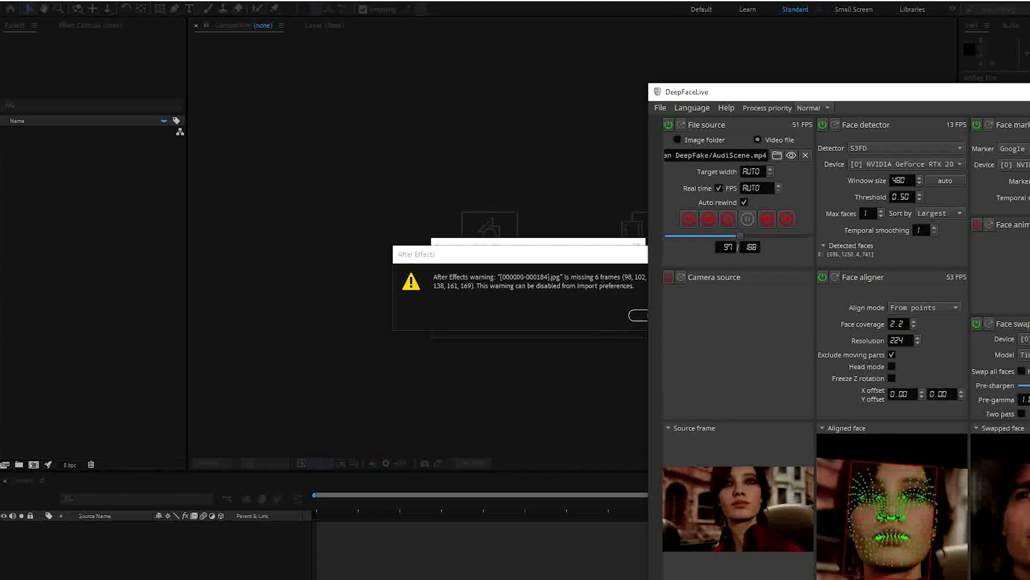
{"action": "key", "text": "alt+Tab"}
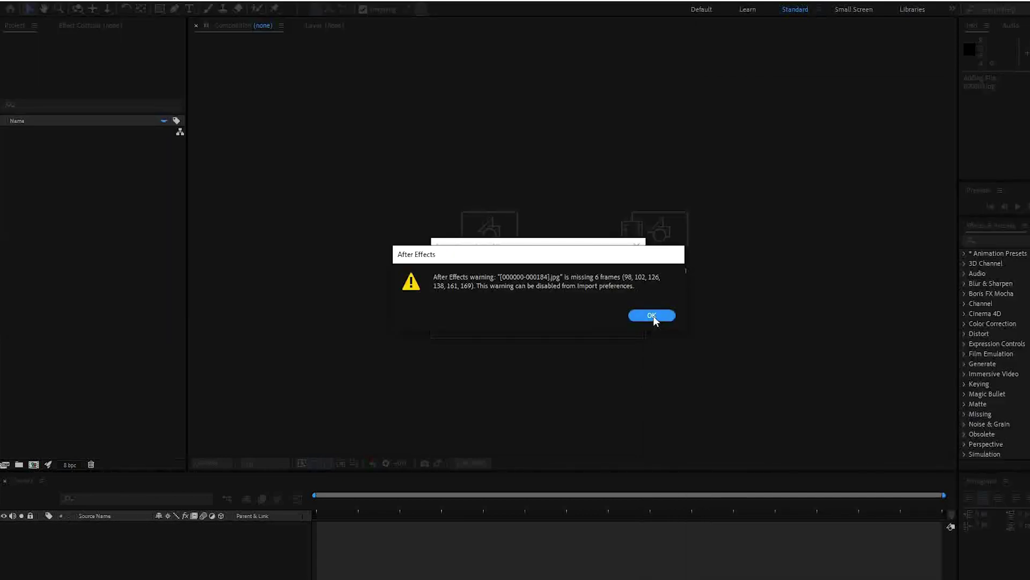
Step: Dismiss the missing-frames warning, build a comp from the JPEG sequence and preview it
{"action": "left_click", "coordinate": [652, 315]}
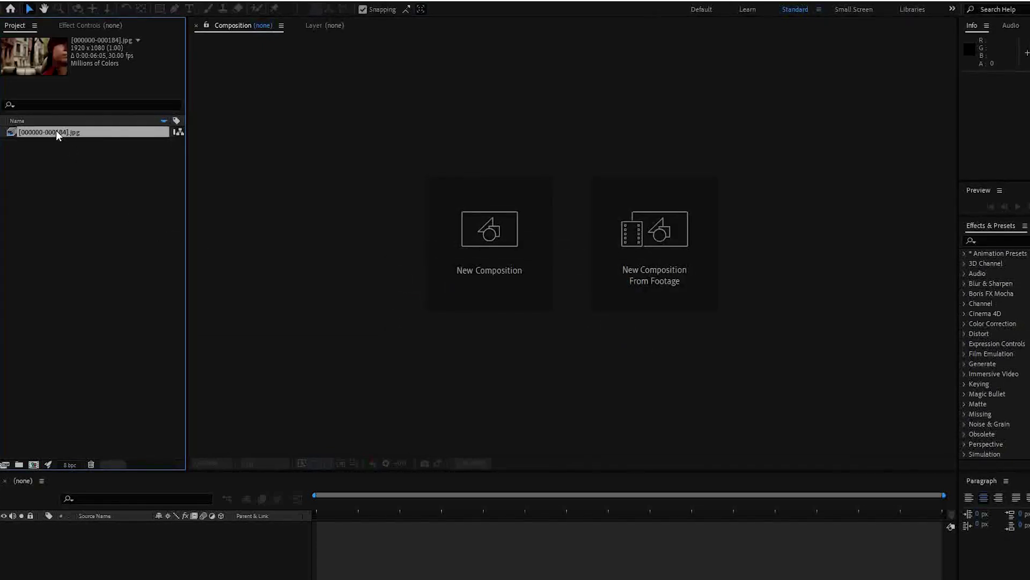
{"action": "left_click_drag", "start_coordinate": [152, 517], "coordinate": [152, 521]}
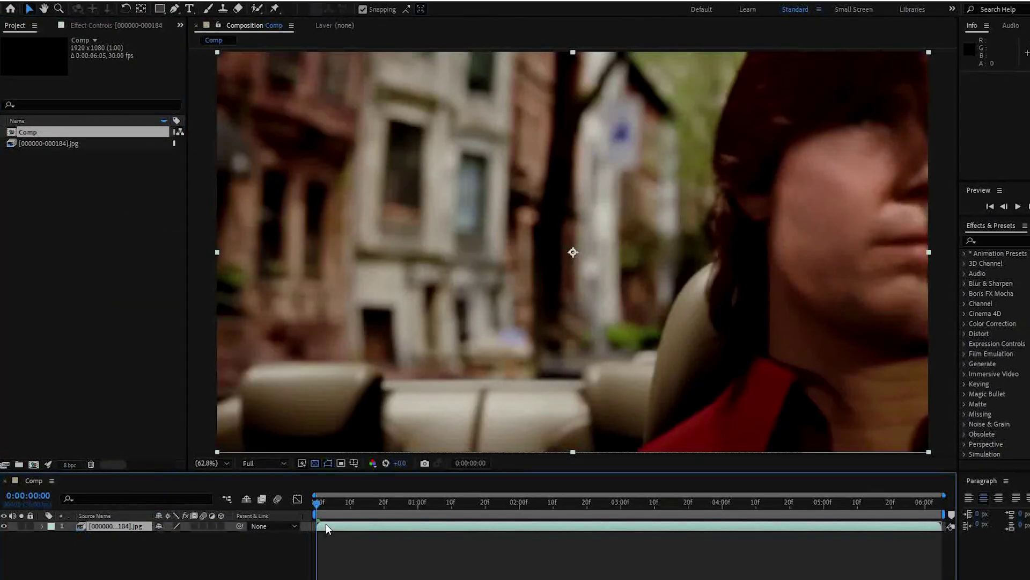
{"action": "key", "text": "space"}
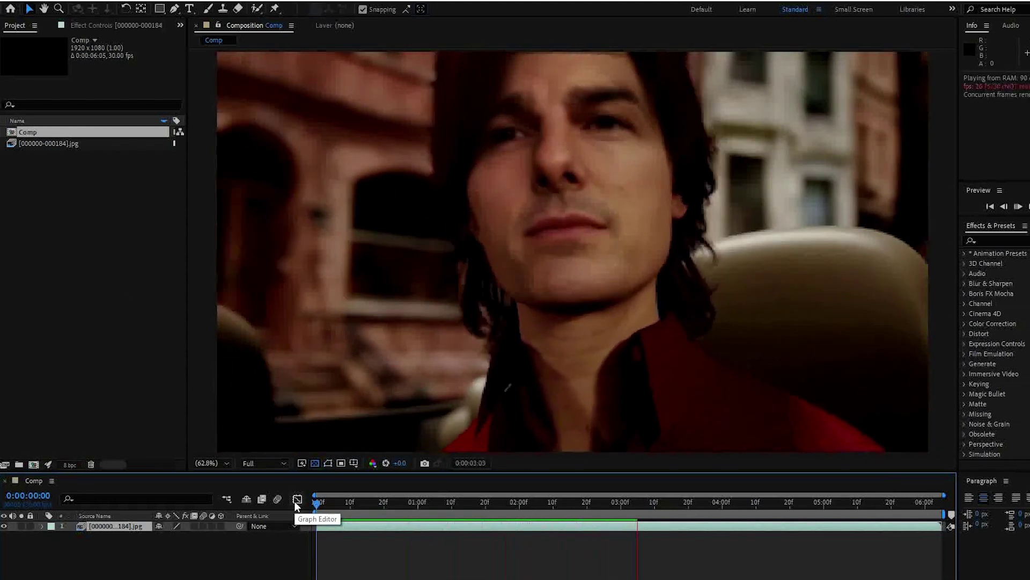
Step: Rename the composition to test1 in Composition Settings
{"action": "left_click", "coordinate": [51, 481]}
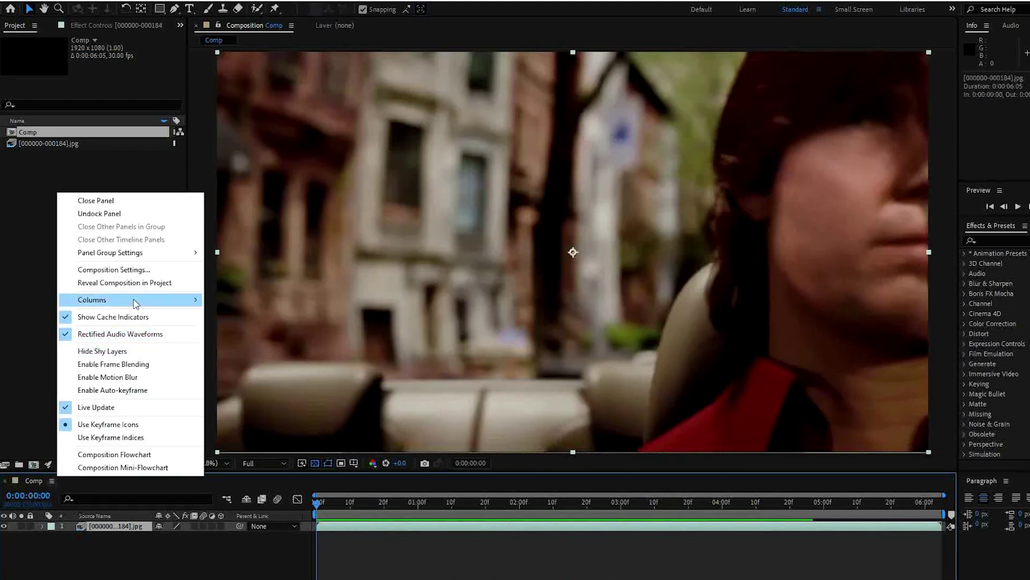
{"action": "left_click", "coordinate": [137, 270]}
{"action": "type", "text": "test1"}
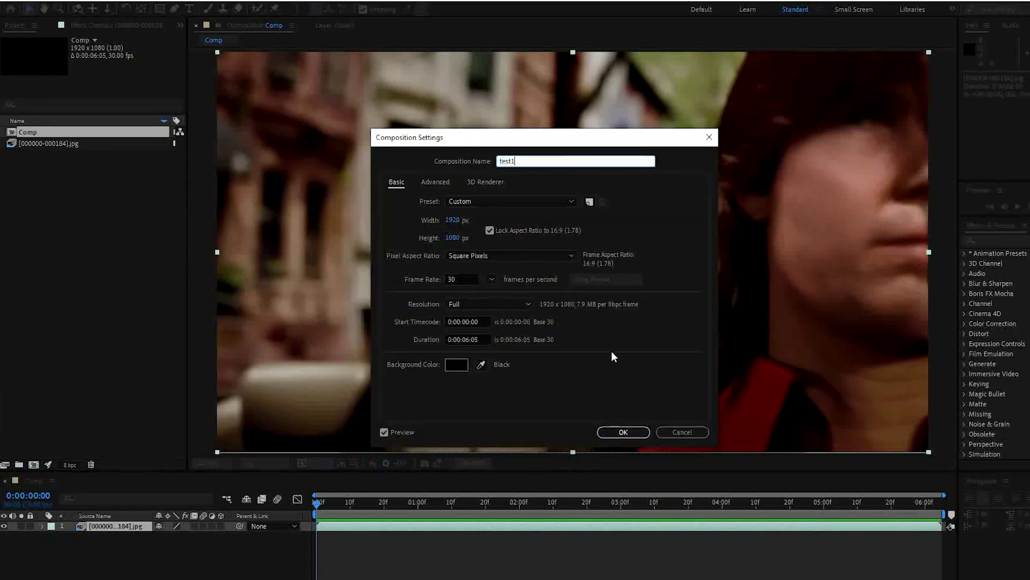
{"action": "left_click", "coordinate": [629, 432]}
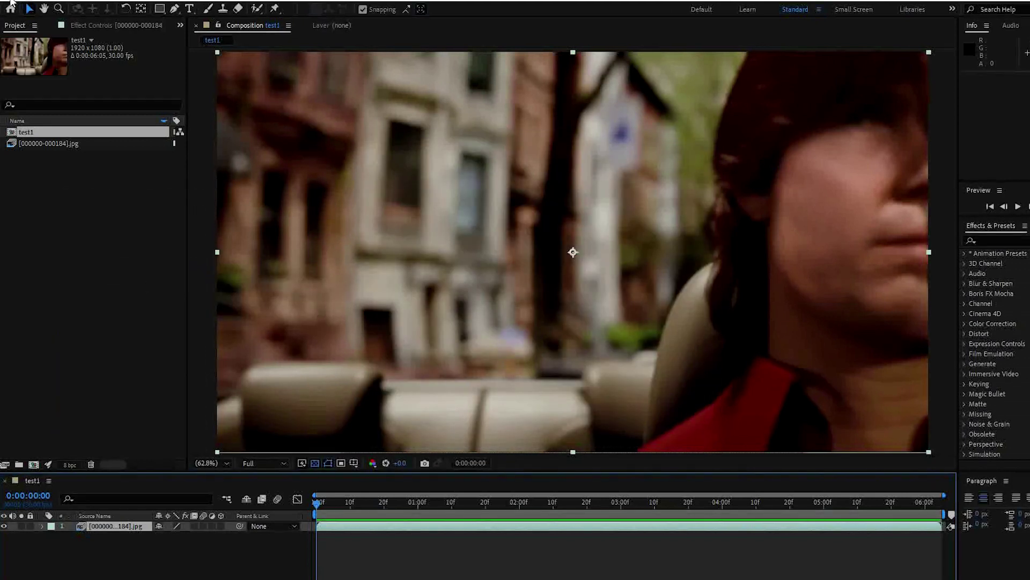
{"action": "left_click", "coordinate": [11, 2]}
Step: Import the test1 comp from the Test1 After Effects project into Premiere Pro
{"action": "mouse_move", "coordinate": [62, 103]}
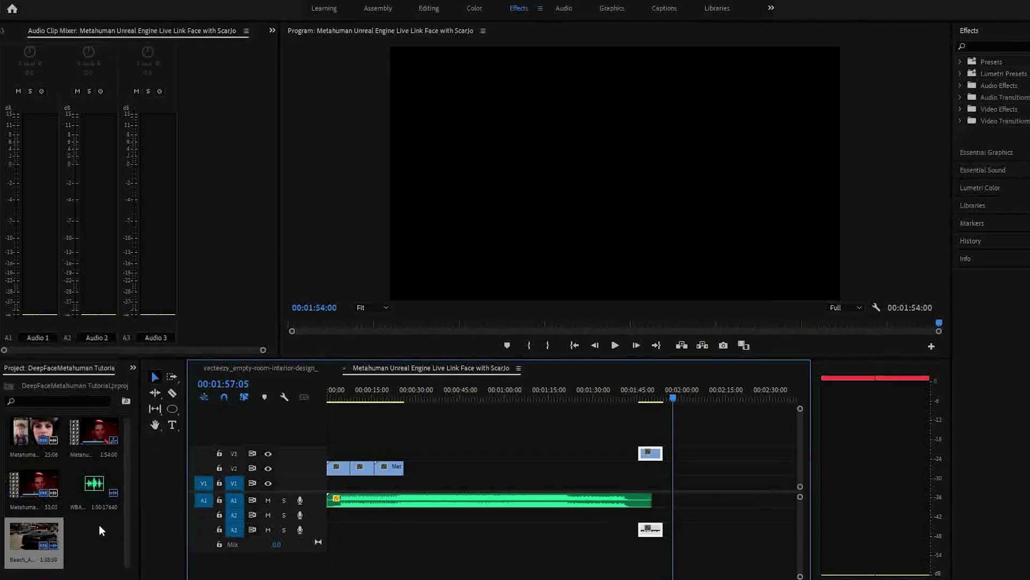
{"action": "right_click", "coordinate": [99, 524]}
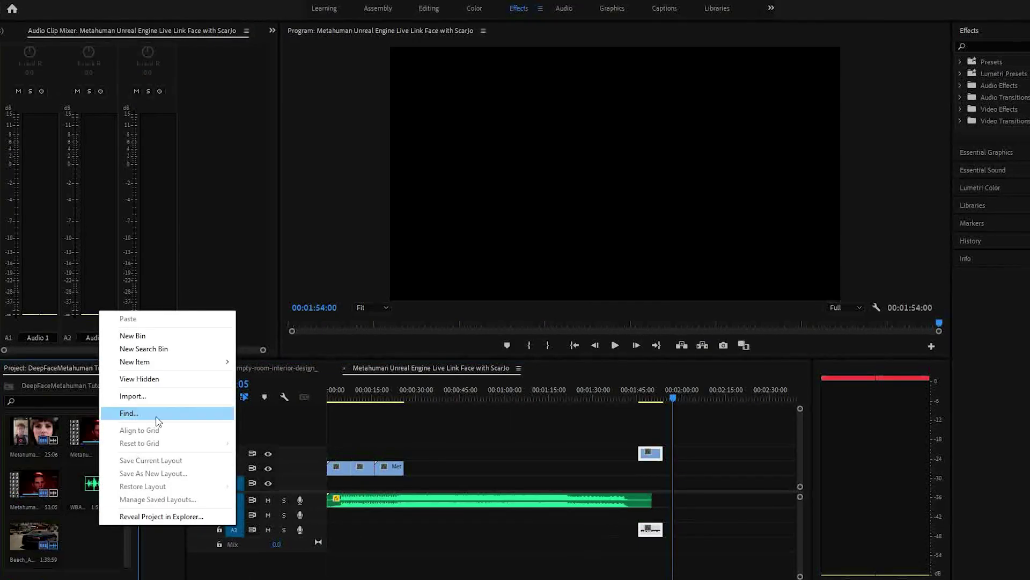
{"action": "left_click", "coordinate": [153, 396]}
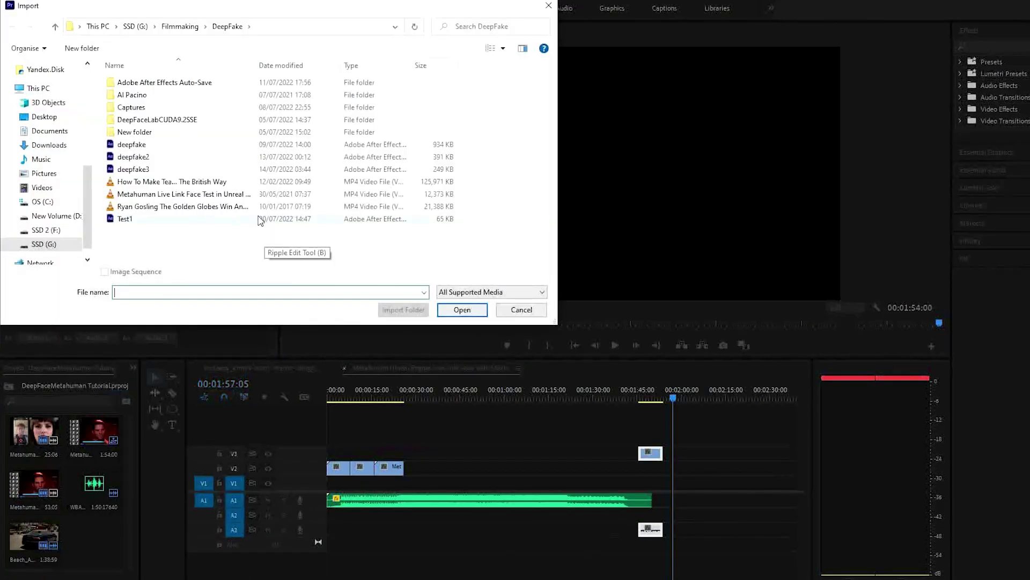
{"action": "double_click", "coordinate": [122, 220]}
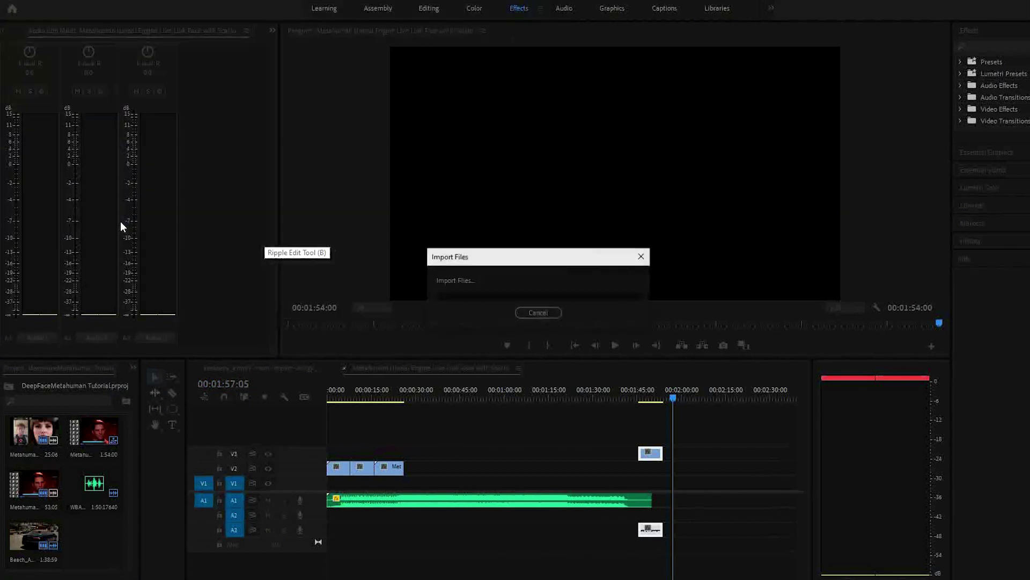
{"action": "left_click", "coordinate": [440, 210]}
{"action": "left_click", "coordinate": [581, 403]}
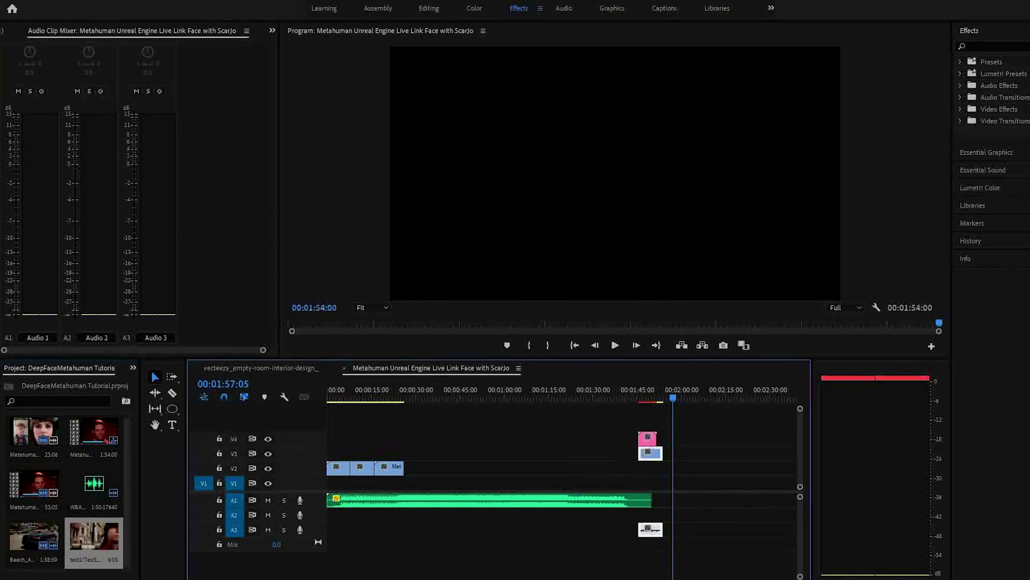
Step: Set the test1 clip's speed to 81.32% in Speed/Duration
{"action": "scroll", "coordinate": [450, 447], "scroll_direction": "up", "scroll_amount": 5}
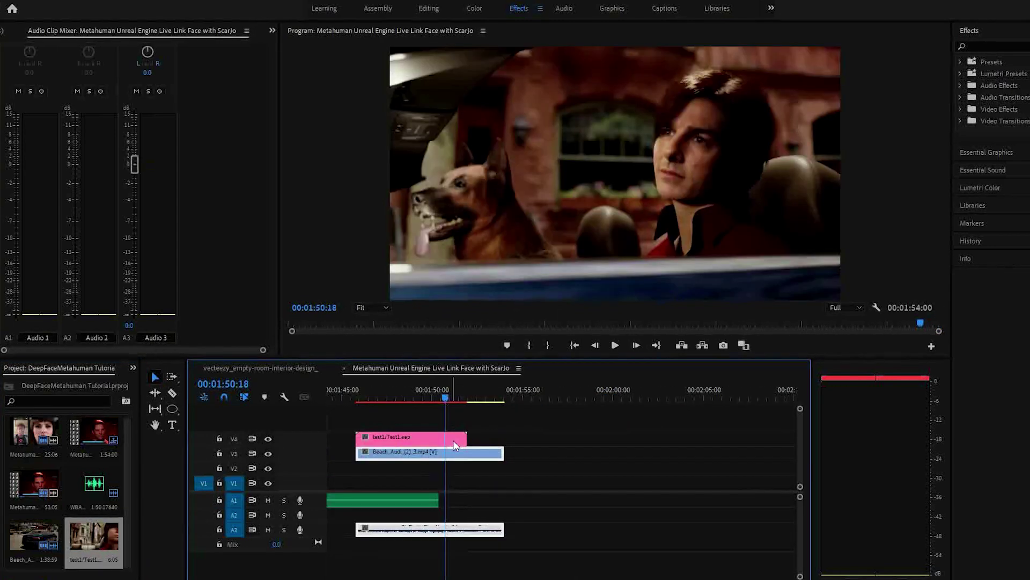
{"action": "right_click", "coordinate": [450, 446]}
{"action": "left_click", "coordinate": [508, 377]}
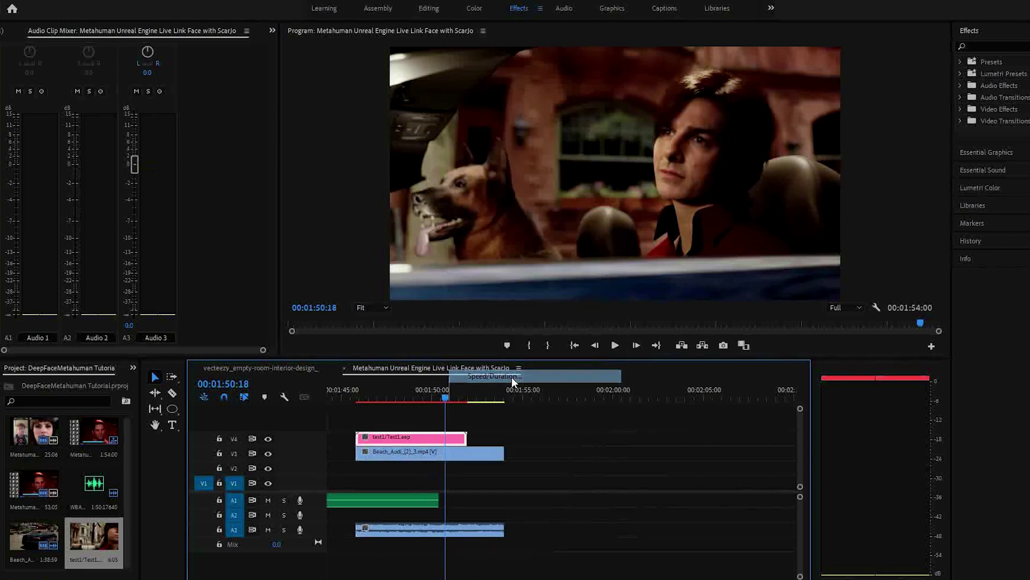
{"action": "left_click", "coordinate": [555, 269]}
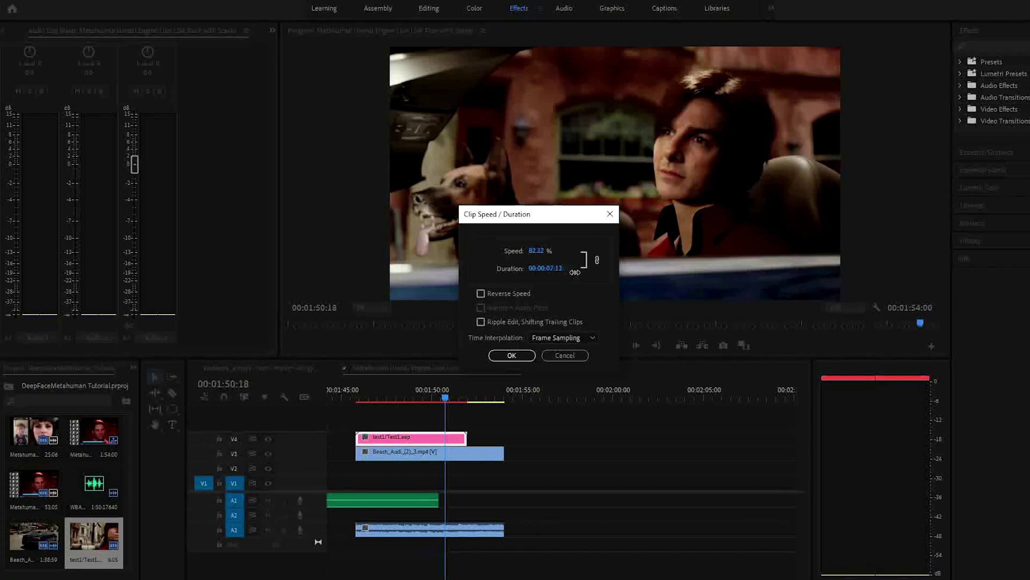
{"action": "left_click", "coordinate": [518, 358]}
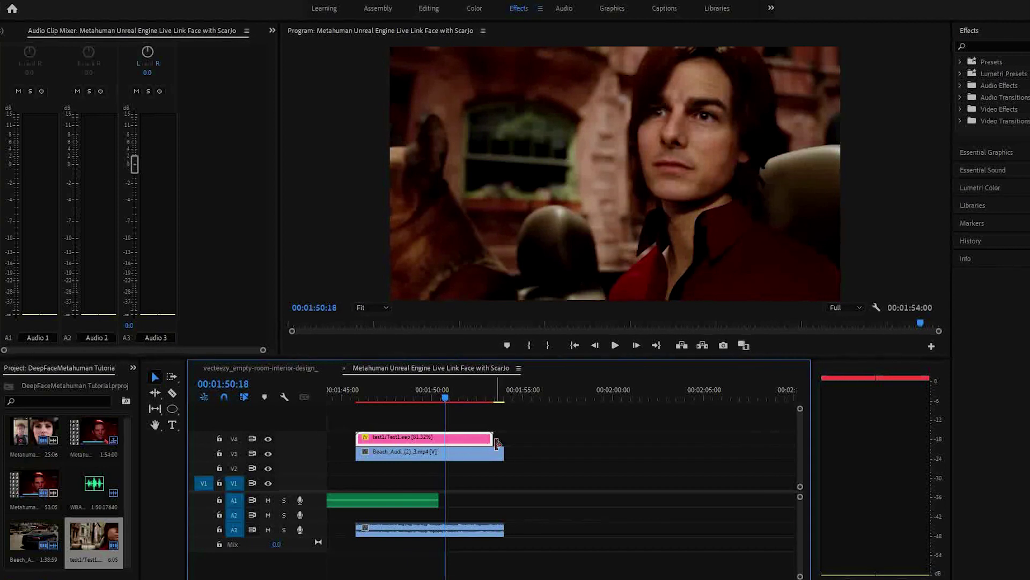
Step: Trim the Beach clip to end with test1 at the playhead and play back the edit
{"action": "mouse_move", "coordinate": [481, 396]}
{"action": "left_mouse_down"}
{"action": "mouse_move", "coordinate": [506, 396]}
{"action": "mouse_move", "coordinate": [495, 393]}
{"action": "left_mouse_up"}
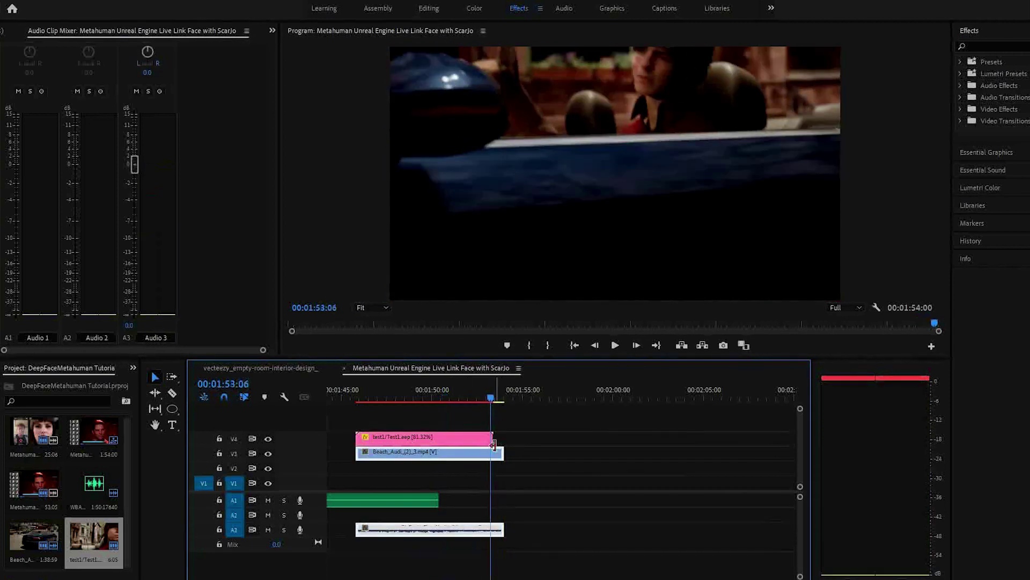
{"action": "left_click_drag", "start_coordinate": [502, 452], "coordinate": [492, 454]}
{"action": "left_click_drag", "start_coordinate": [491, 393], "coordinate": [372, 399]}
{"action": "key", "text": "space"}
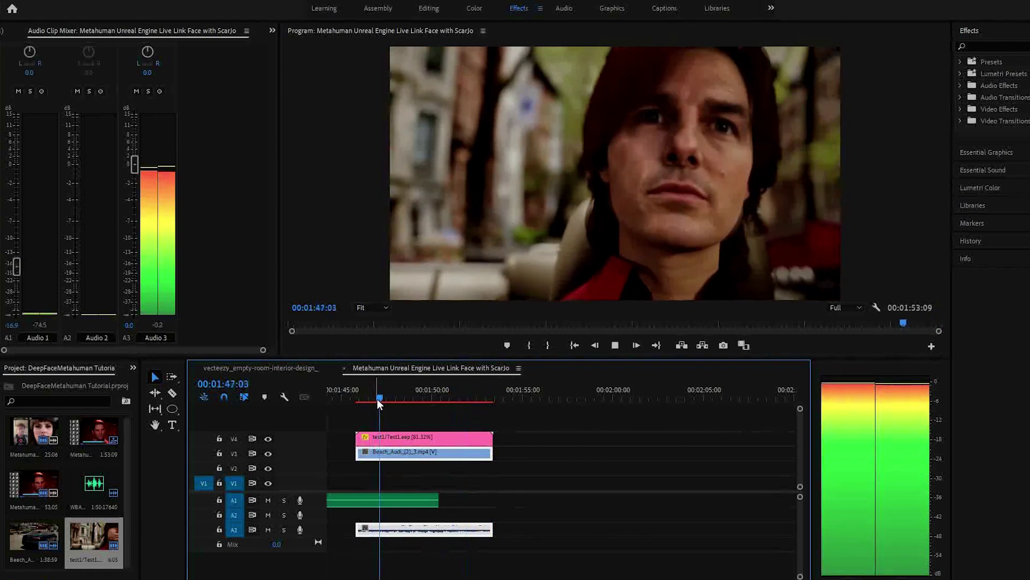